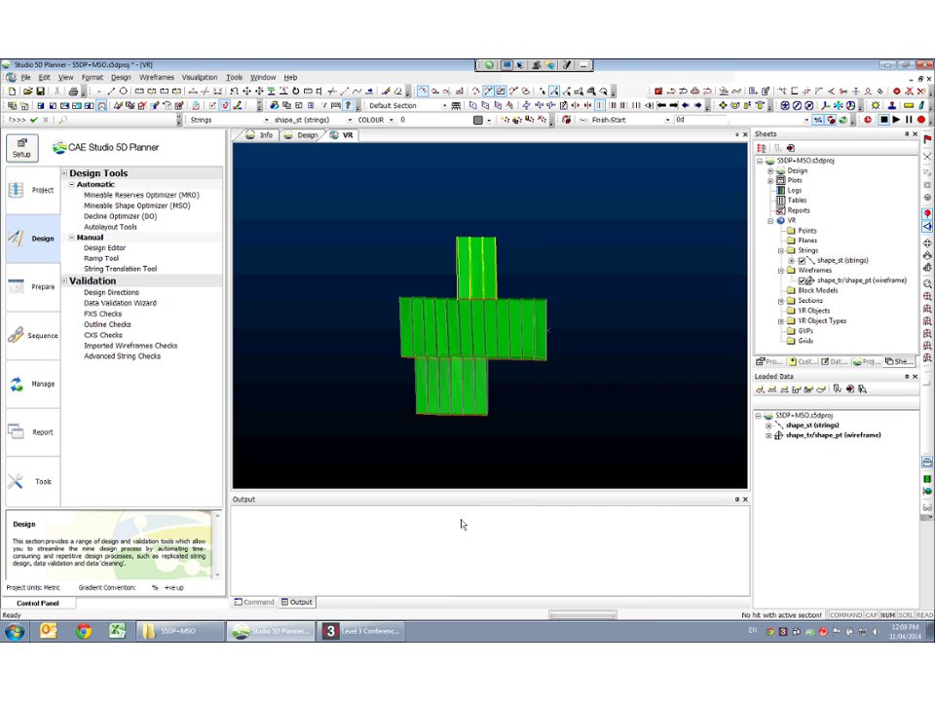
# Step: Examine the stope wireframes and their floor strings up close and across the whole orebody in 3D
pyautogui.moveTo(476, 272); pyautogui.dragTo(370, 433)
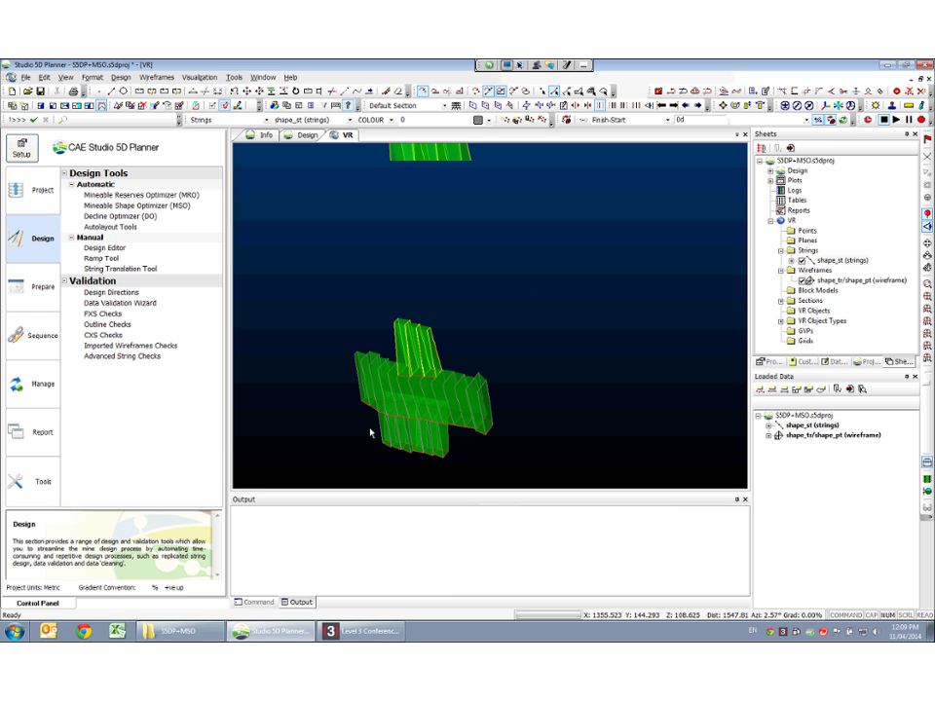
pyautogui.scroll(3, 370, 432)
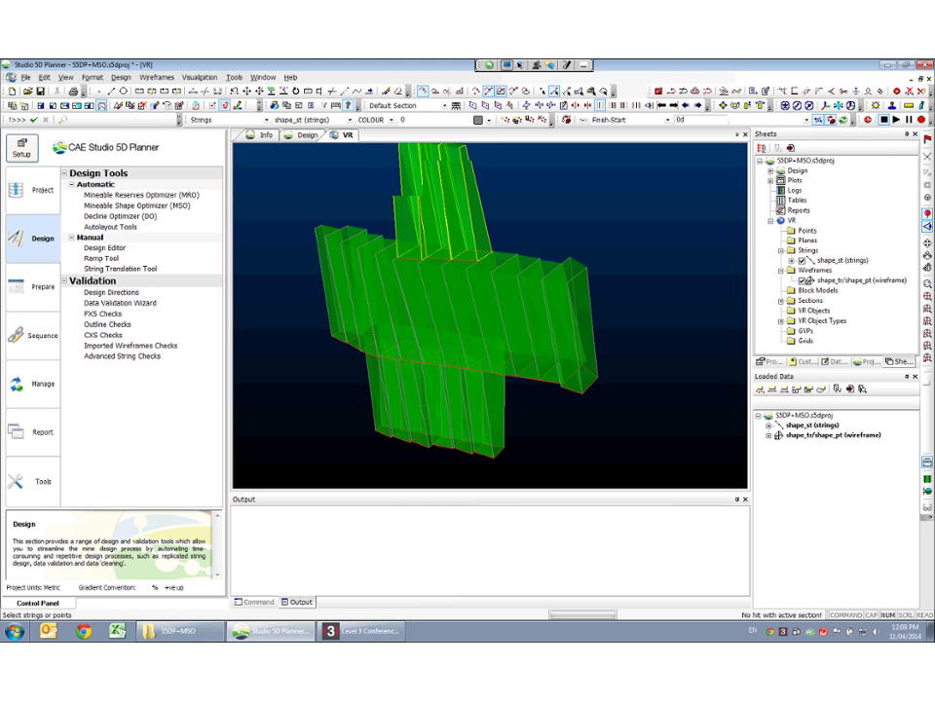
pyautogui.moveTo(370, 432); pyautogui.dragTo(390, 399)
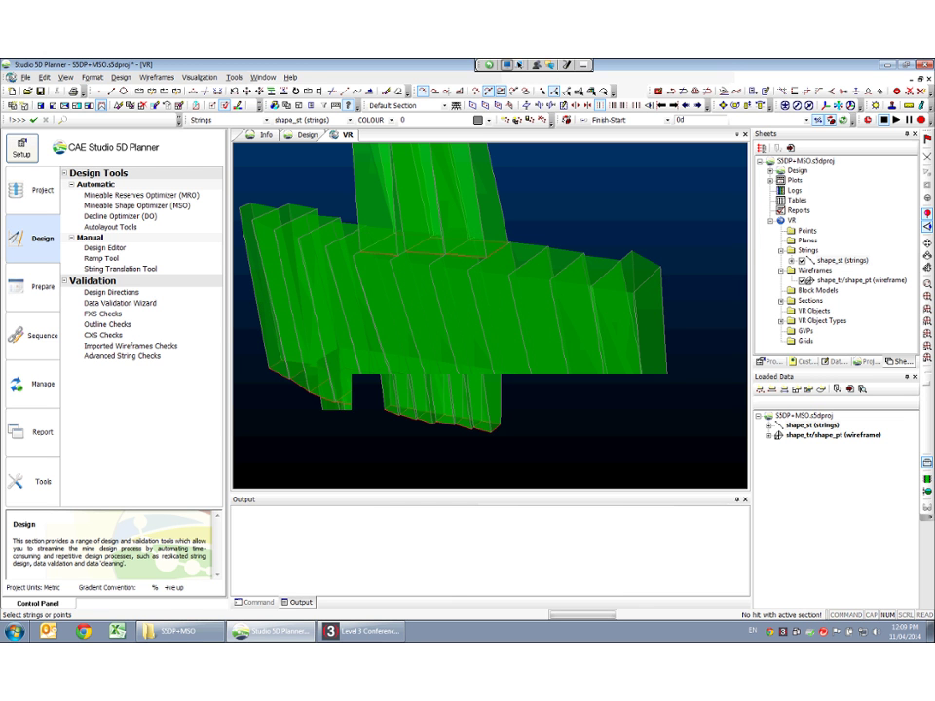
pyautogui.moveTo(414, 438); pyautogui.dragTo(425, 488)
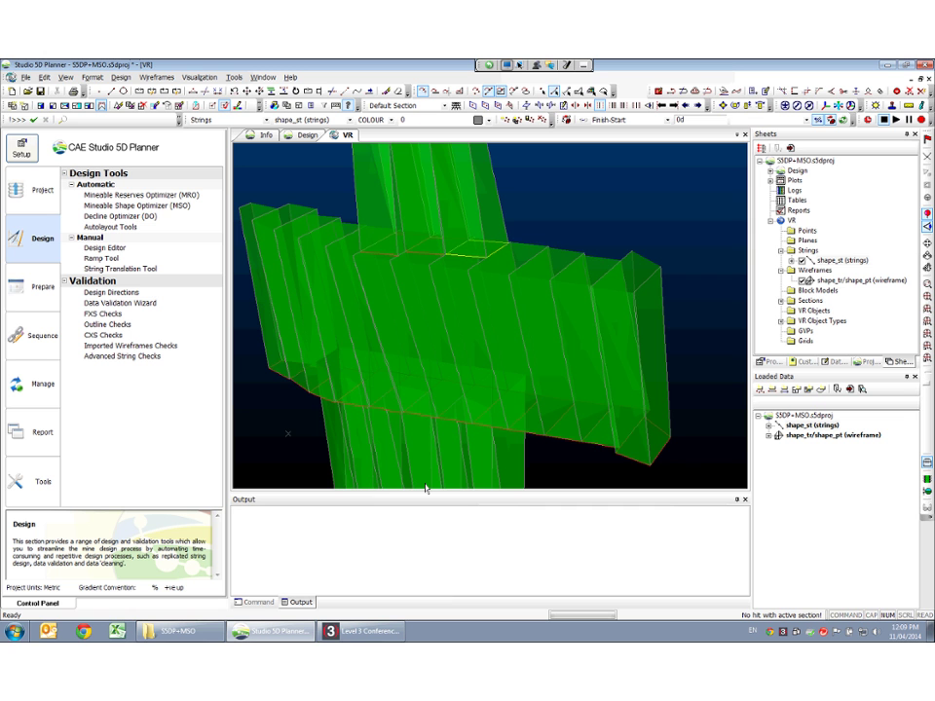
pyautogui.scroll(-2, 426, 488)
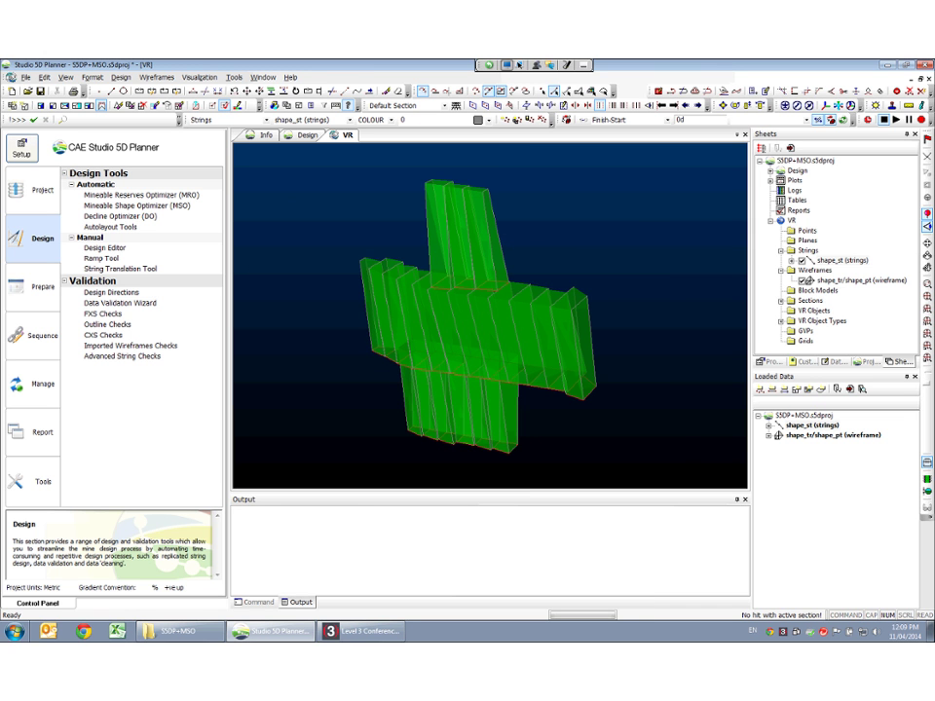
pyautogui.scroll(-2, 489, 311)
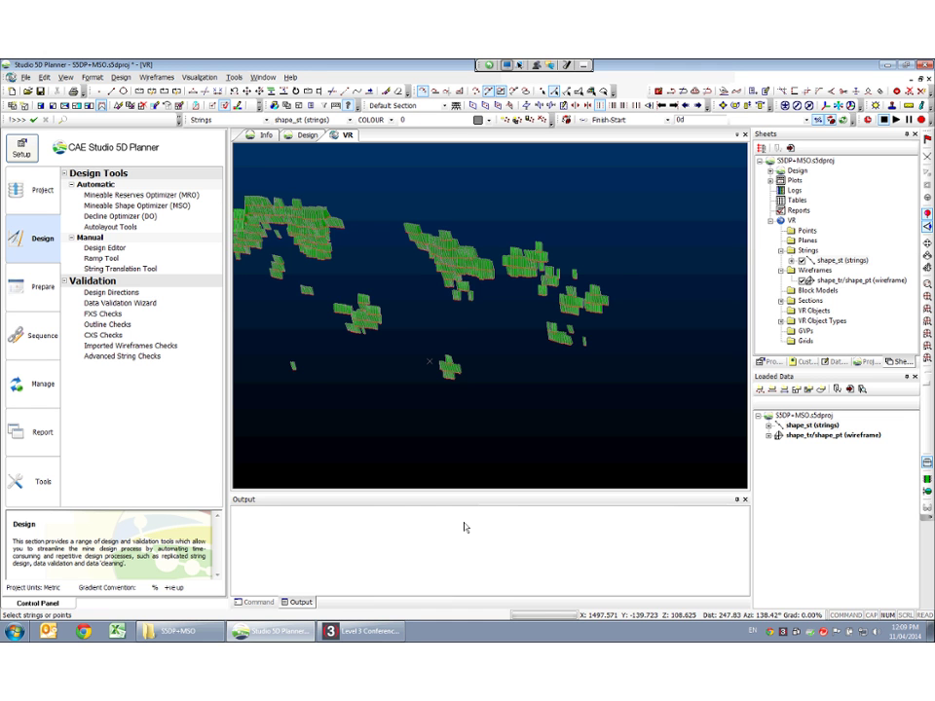
pyautogui.click(542, 282)
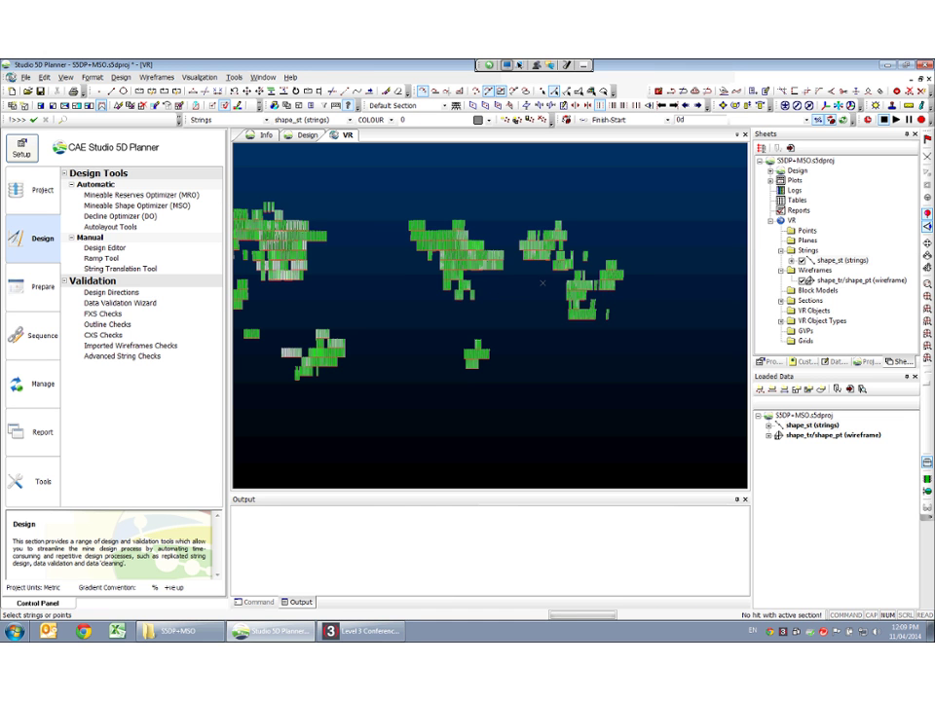
pyautogui.scroll(-2, 566, 309)
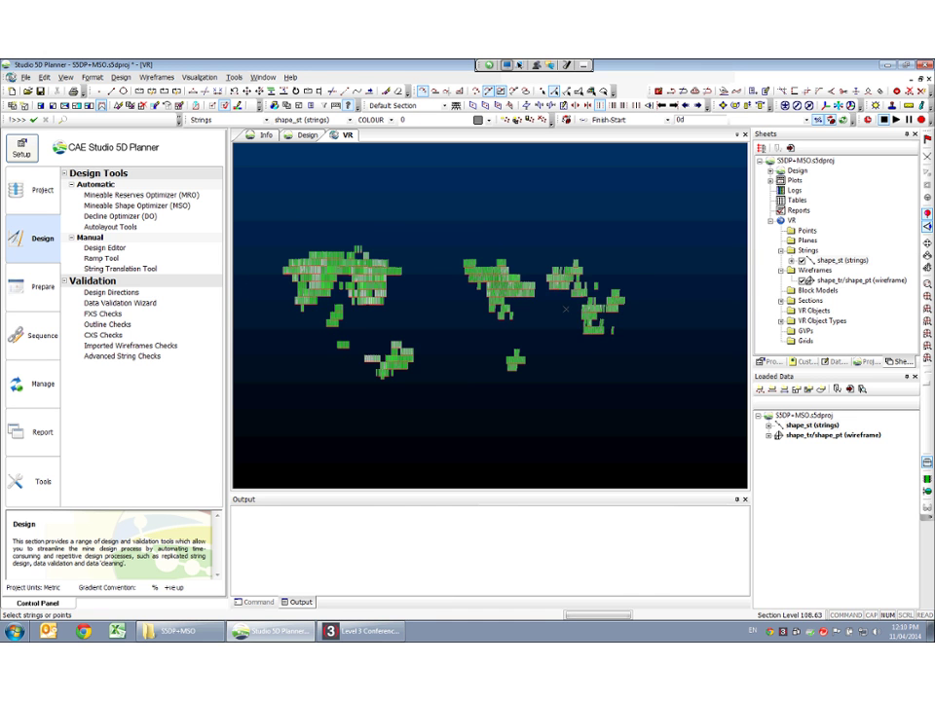
# Step: Hide the shape_tr/shape_pt wireframe and filter the shape_st strings with the expression COLOUR=1
pyautogui.click(802, 279)
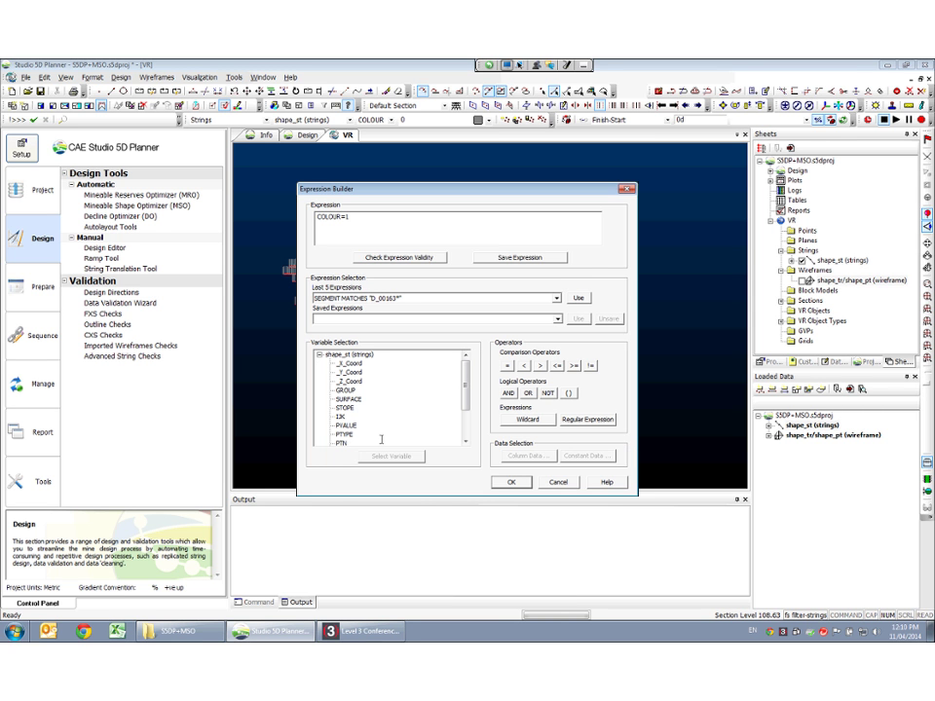
pyautogui.click(510, 482)
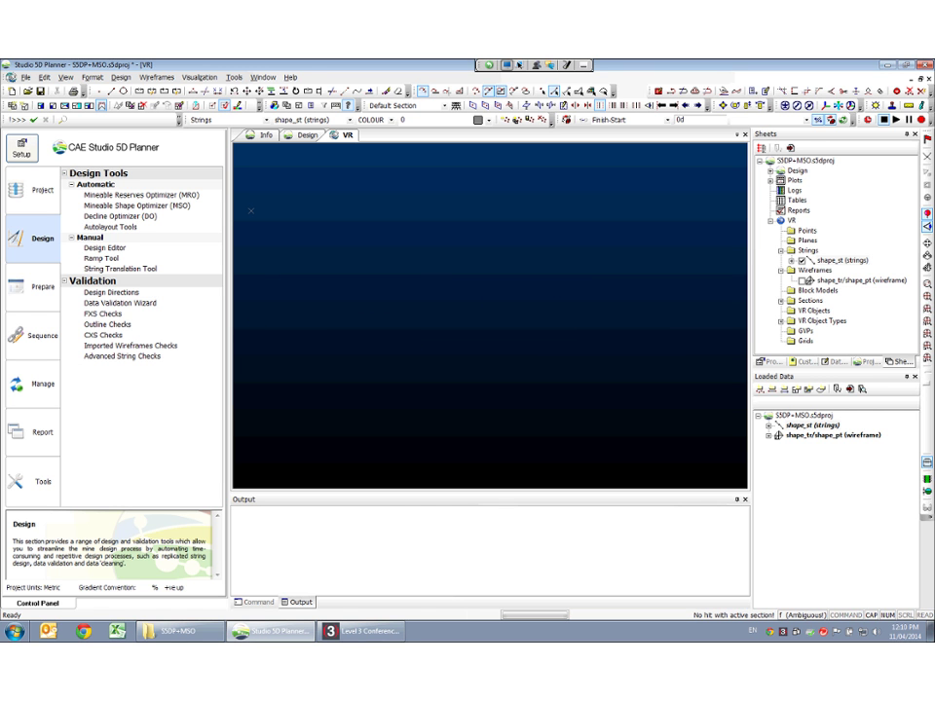
pyautogui.write('s')
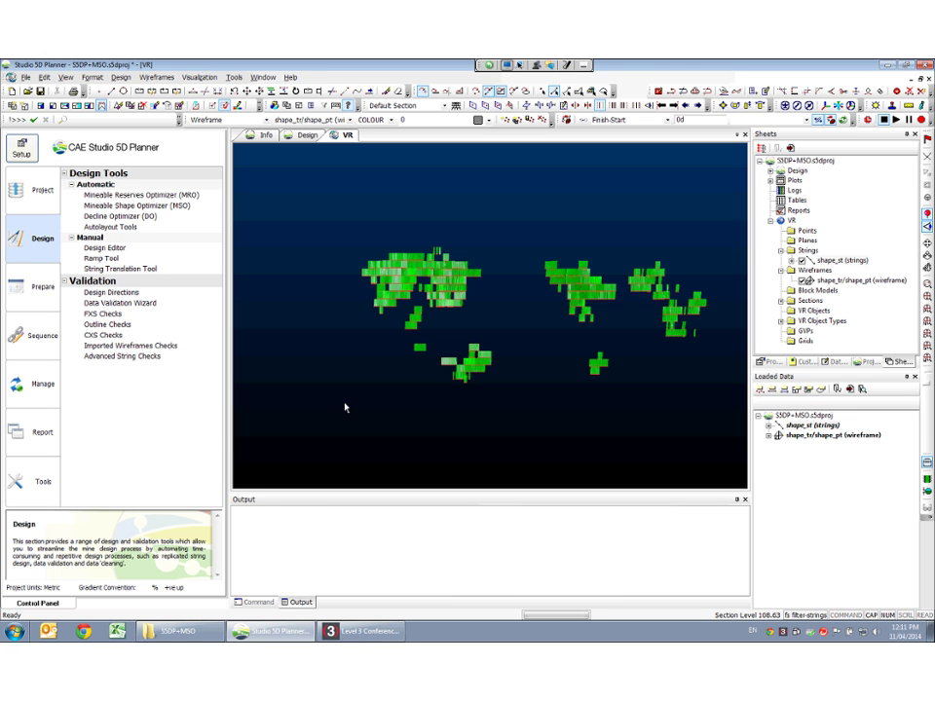
# Step: Unload the shape_tr/shape_pt wireframe and the shape_st strings from the loaded data
pyautogui.rightClick(779, 435)
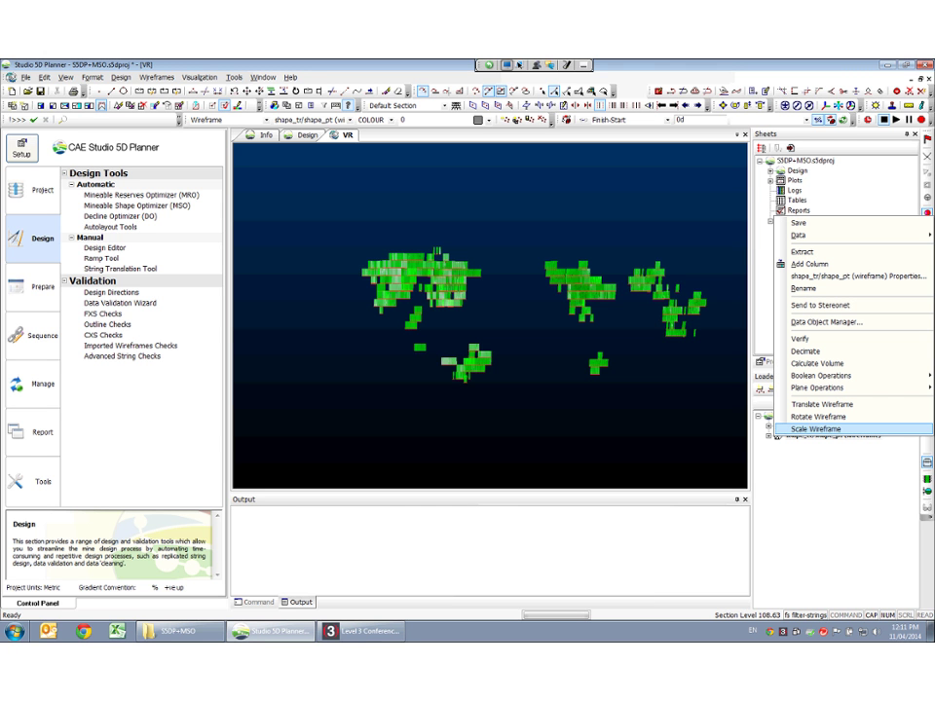
pyautogui.moveTo(808, 235)
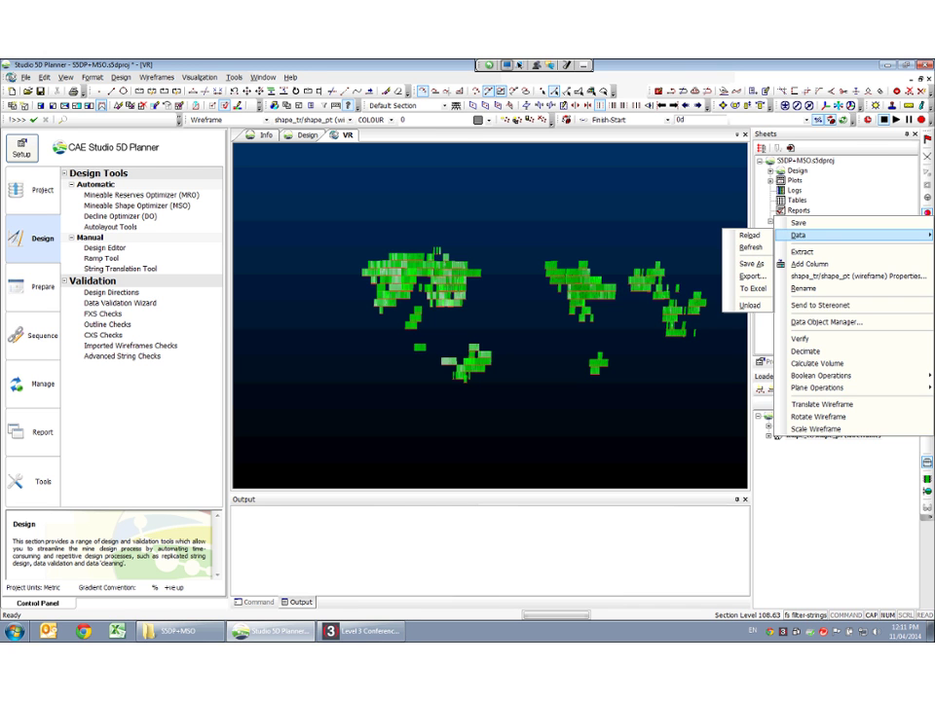
pyautogui.click(749, 235)
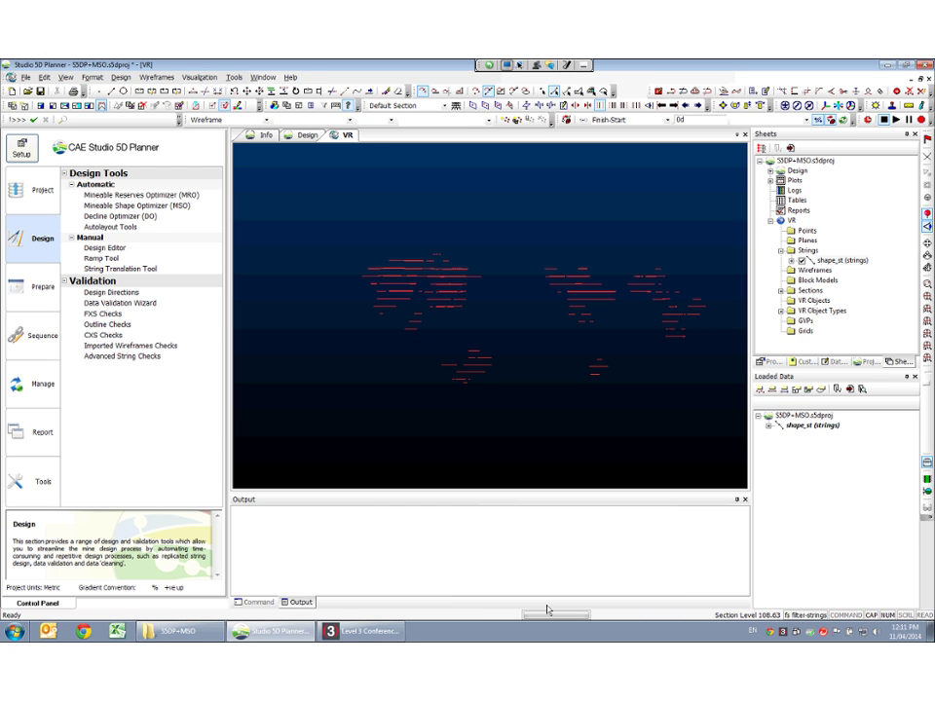
pyautogui.rightClick(808, 425)
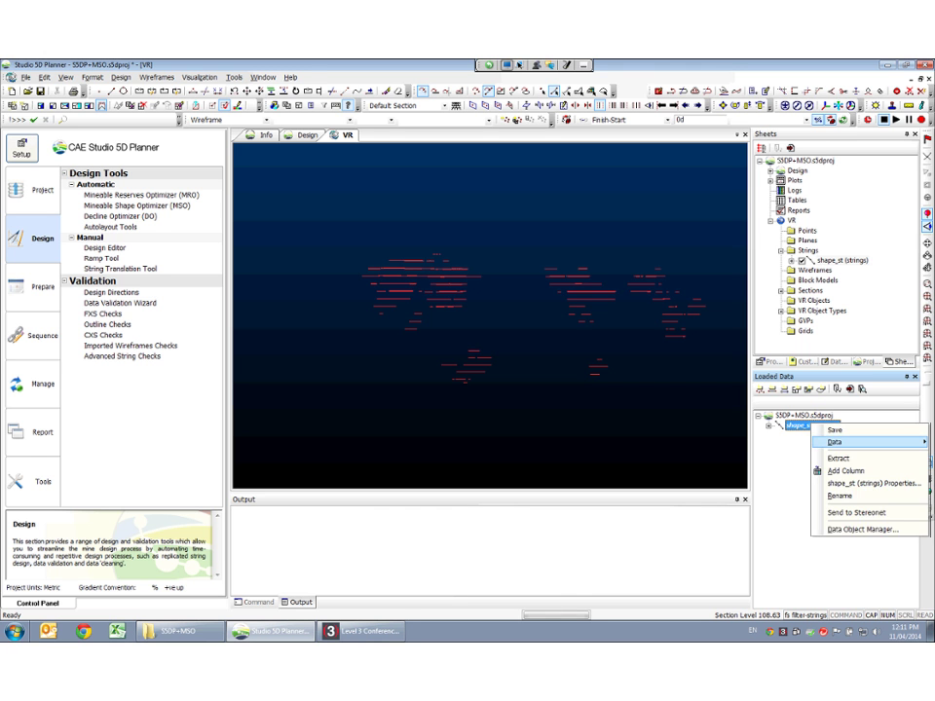
pyautogui.press('Escape')
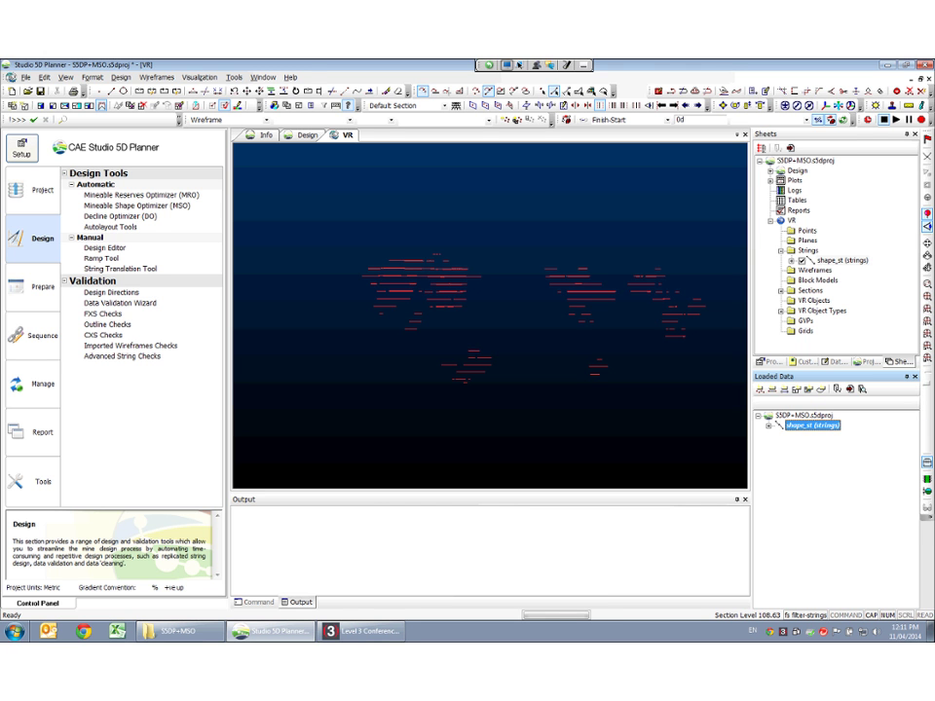
pyautogui.press('Delete')
pyautogui.press('Return')
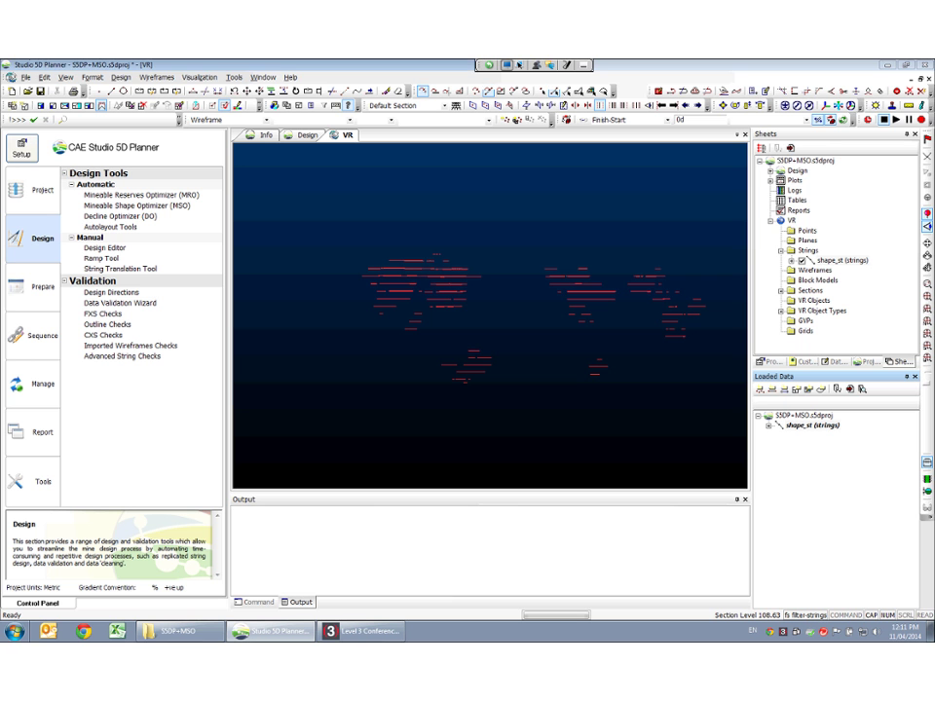
# Step: Load the mso_tr wireframe and the fxs_des design strings from the project files and view them together in 3D
pyautogui.click(866, 361)
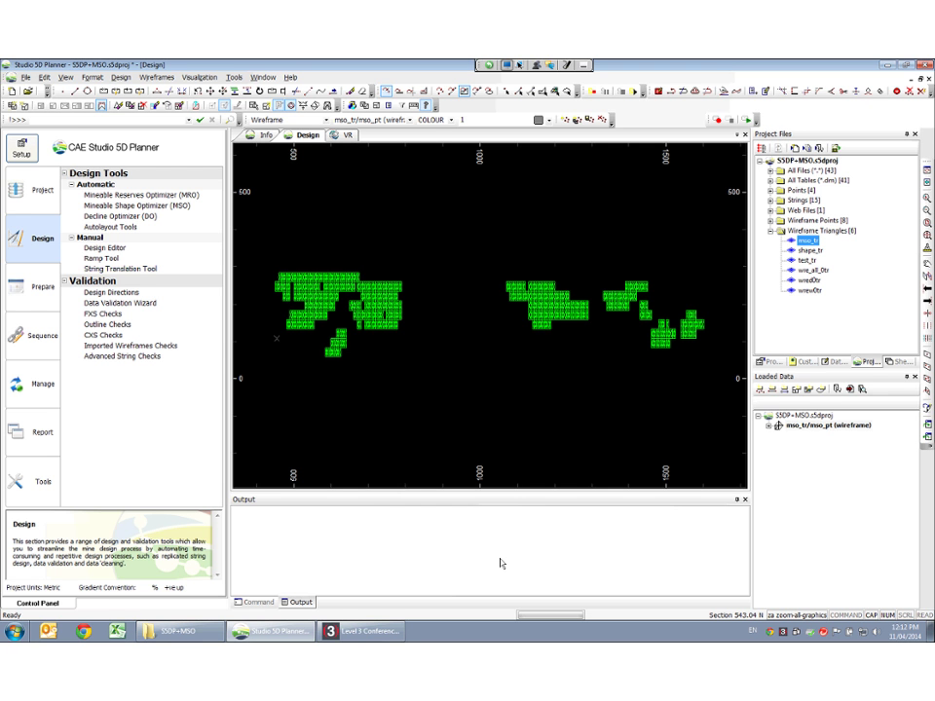
pyautogui.click(770, 200)
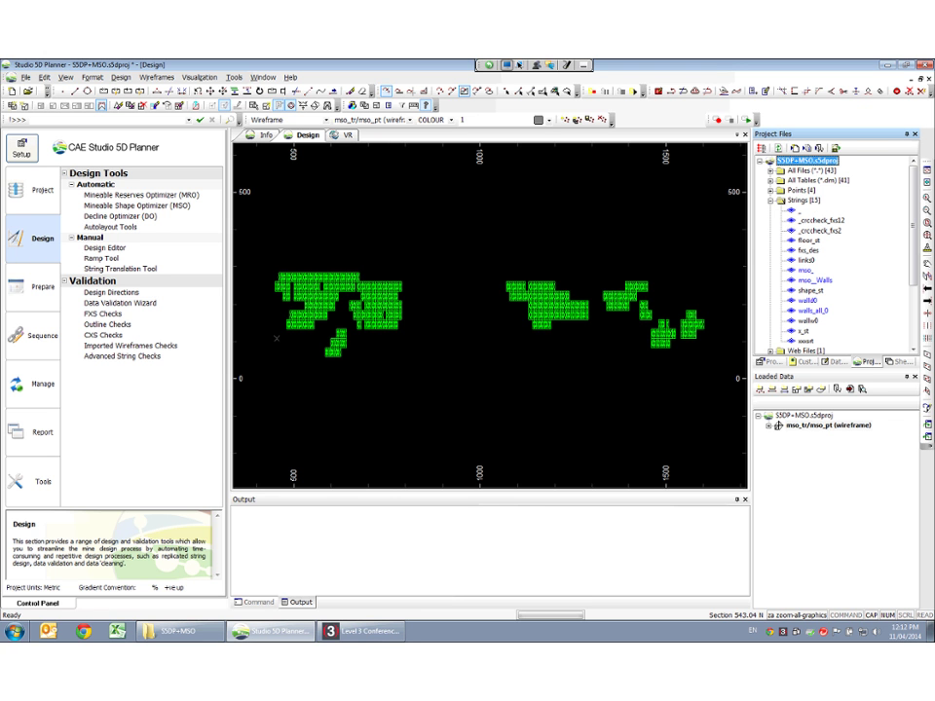
pyautogui.scroll(-1, 833, 253)
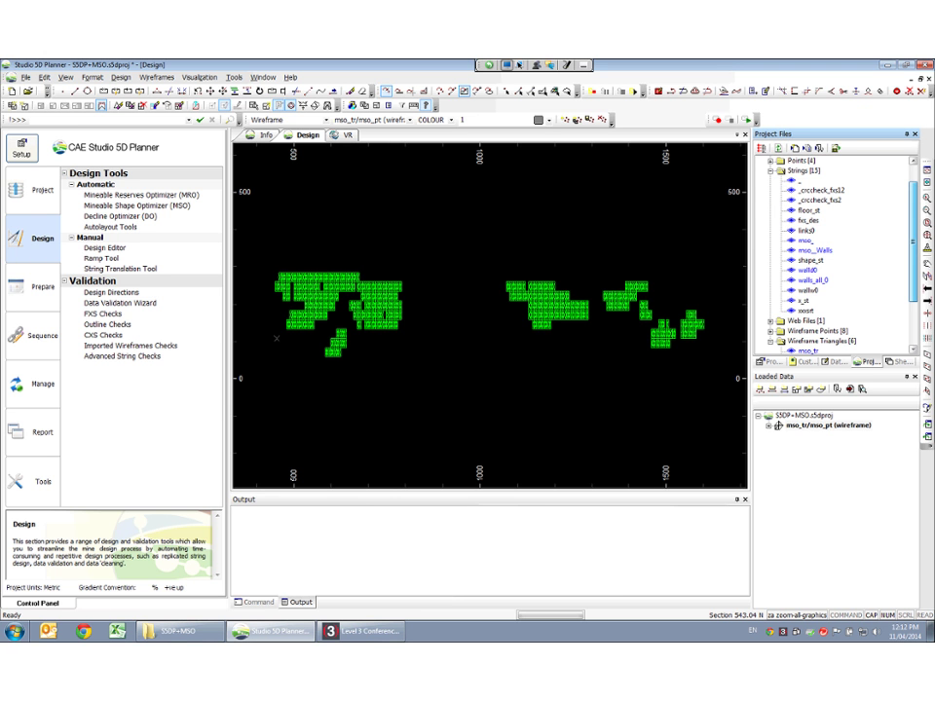
pyautogui.click(808, 221)
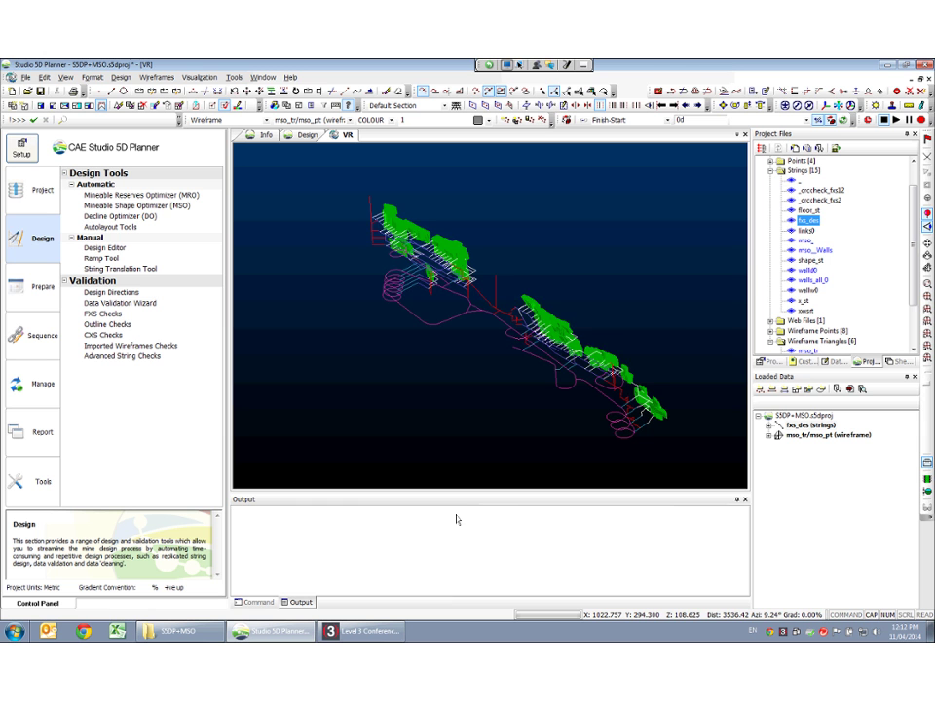
pyautogui.moveTo(457, 519); pyautogui.dragTo(504, 566)
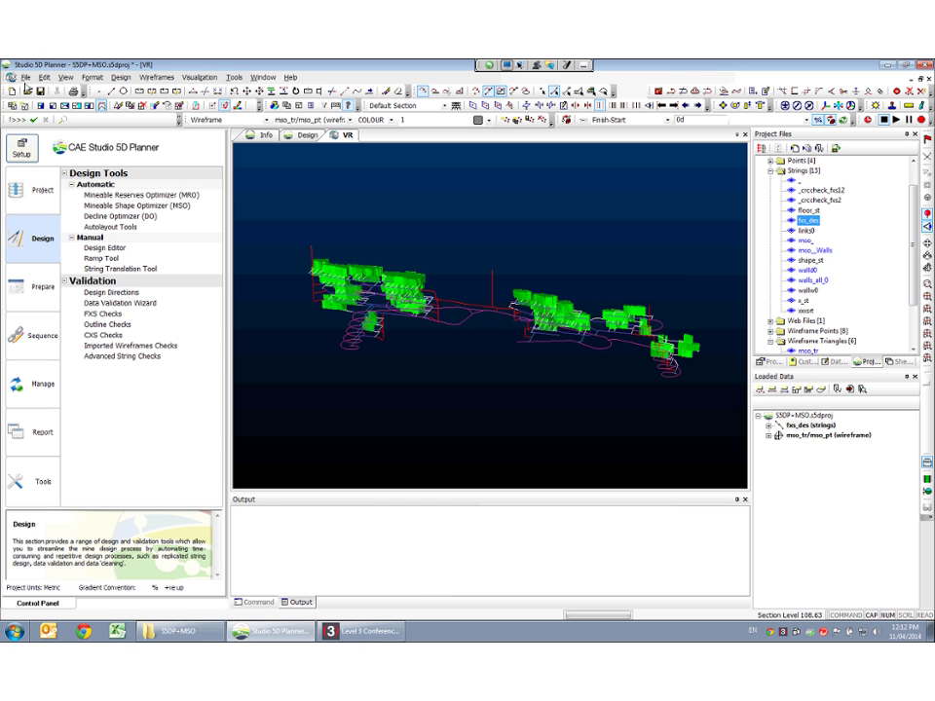
# Step: Enable the Imported Wireframe design type in the project setup and assign the mso_tr wireframe file to it
pyautogui.click(21, 148)
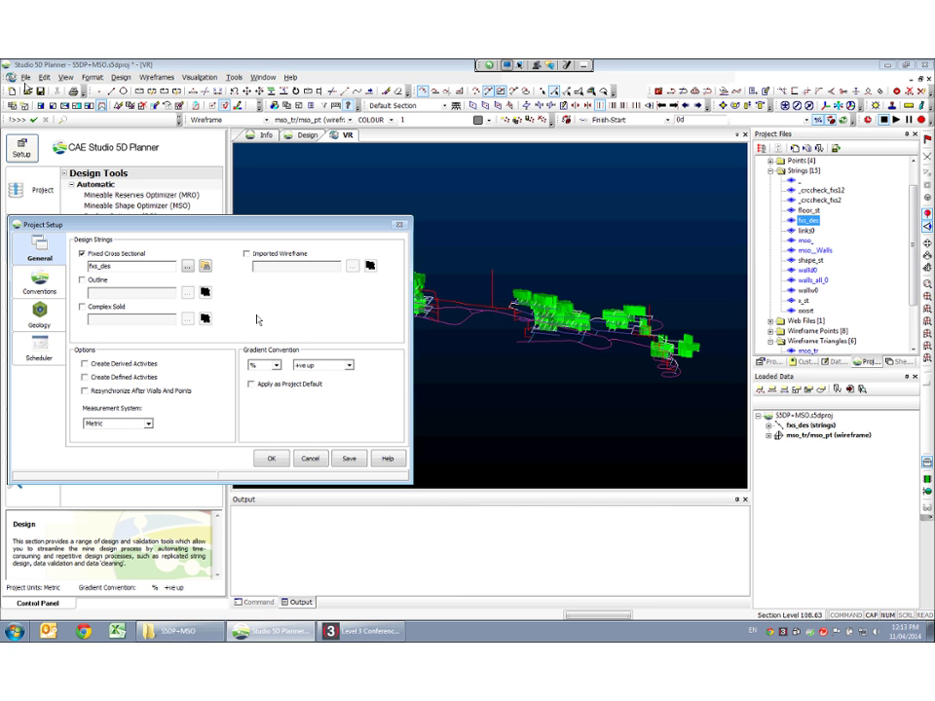
pyautogui.click(246, 253)
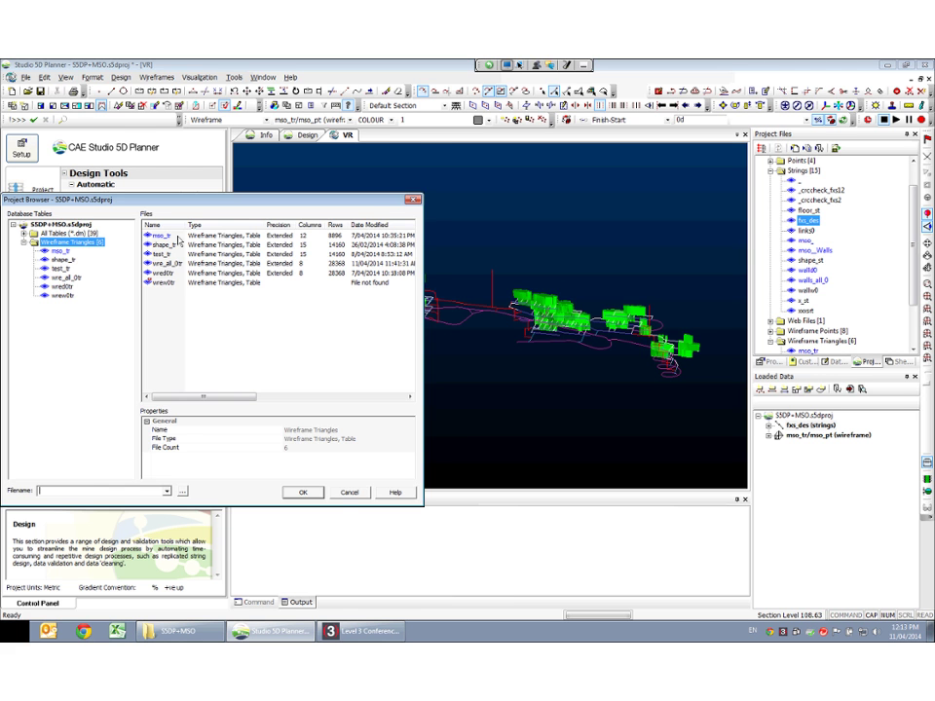
pyautogui.doubleClick(179, 240)
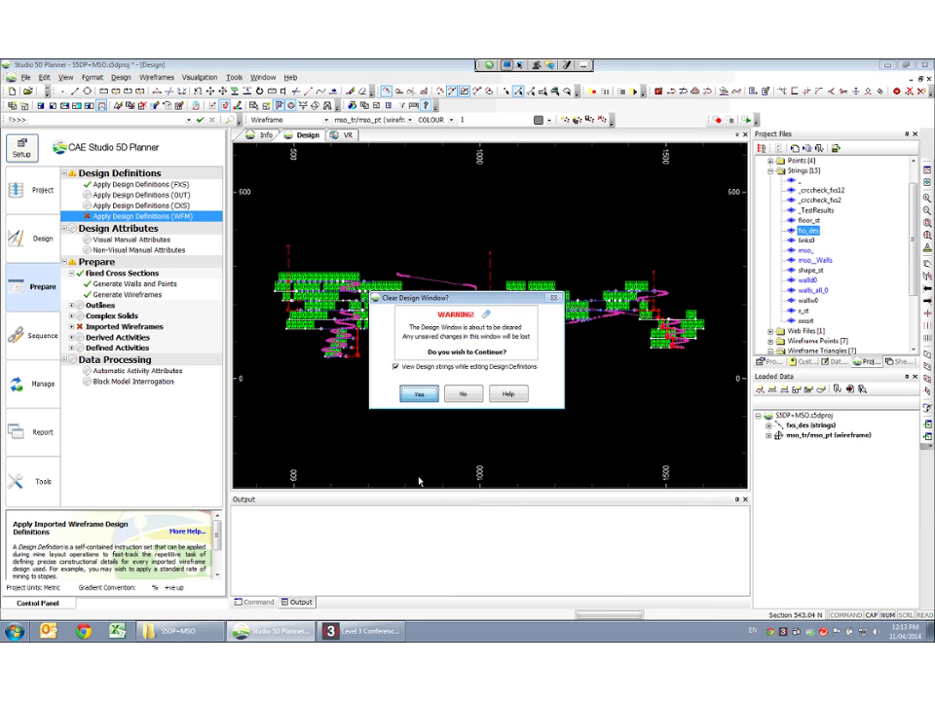
# Step: Open the imported wireframe (WFM) design definitions, clearing the design window and validating the wireframes with STOPE as the stope identifier
pyautogui.press('Return')
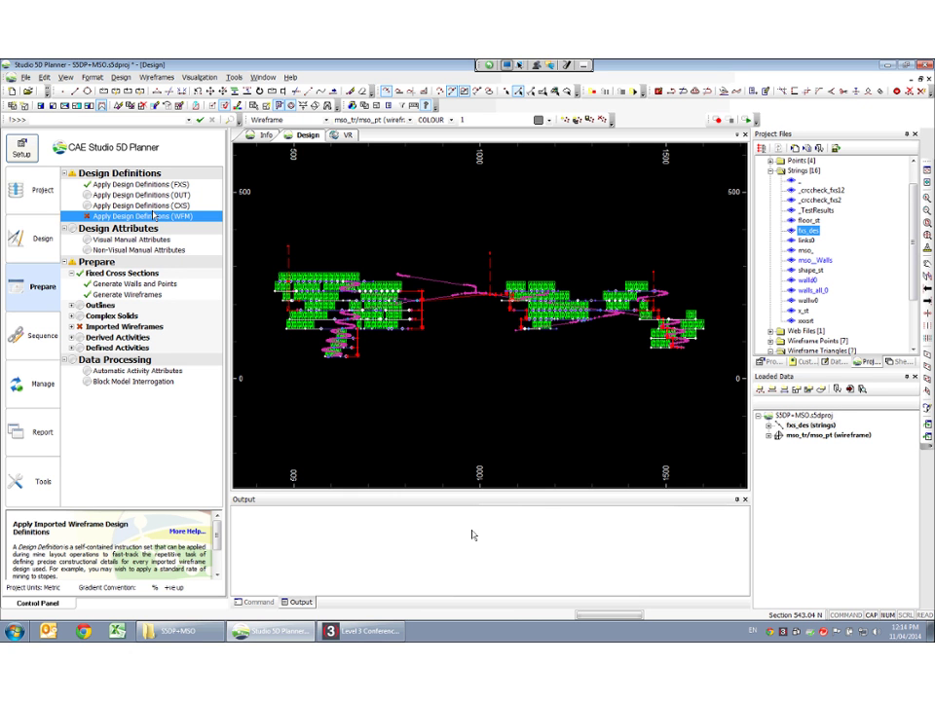
pyautogui.click(124, 326)
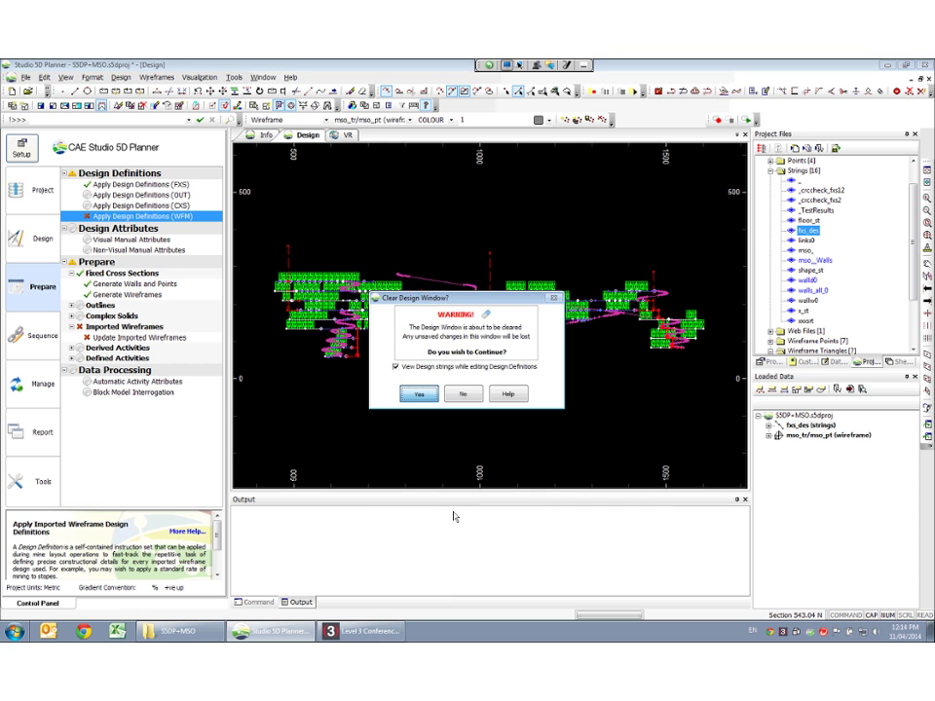
pyautogui.press('Return')
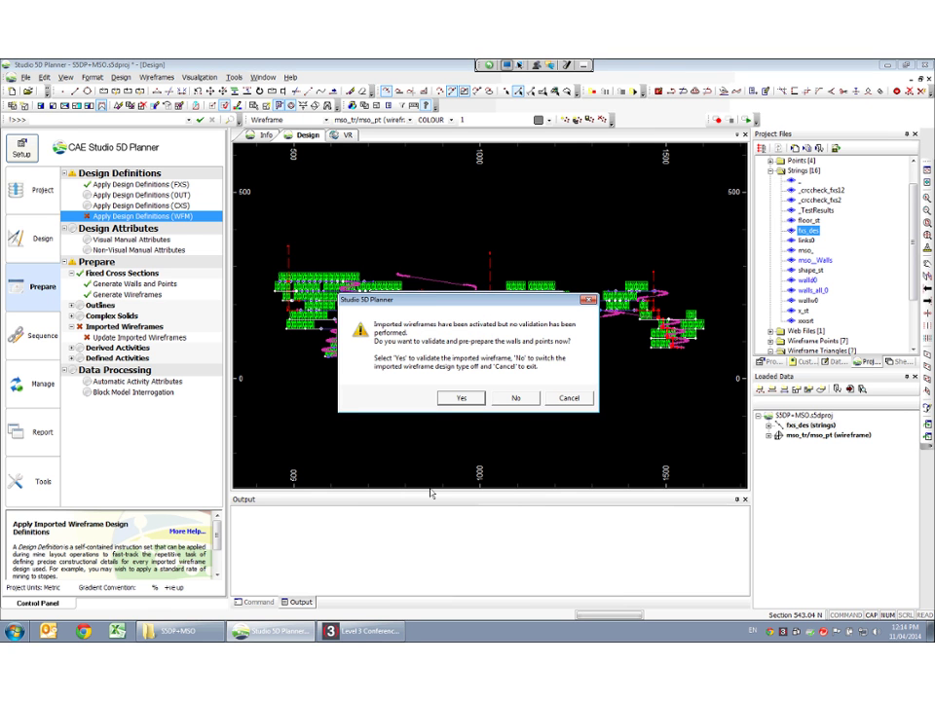
pyautogui.press('Return')
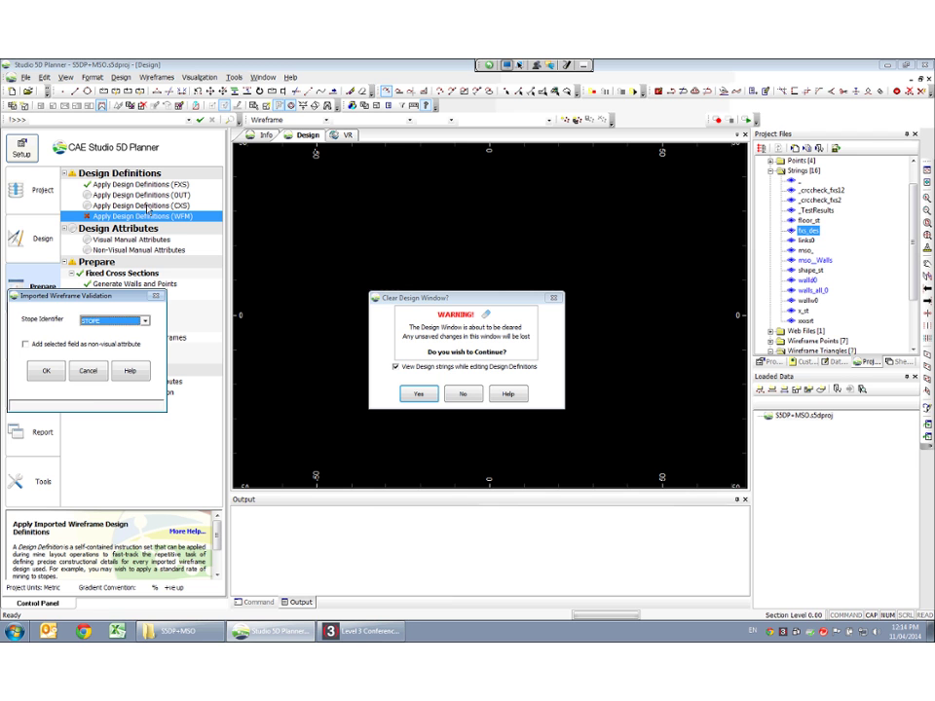
pyautogui.press('Return')
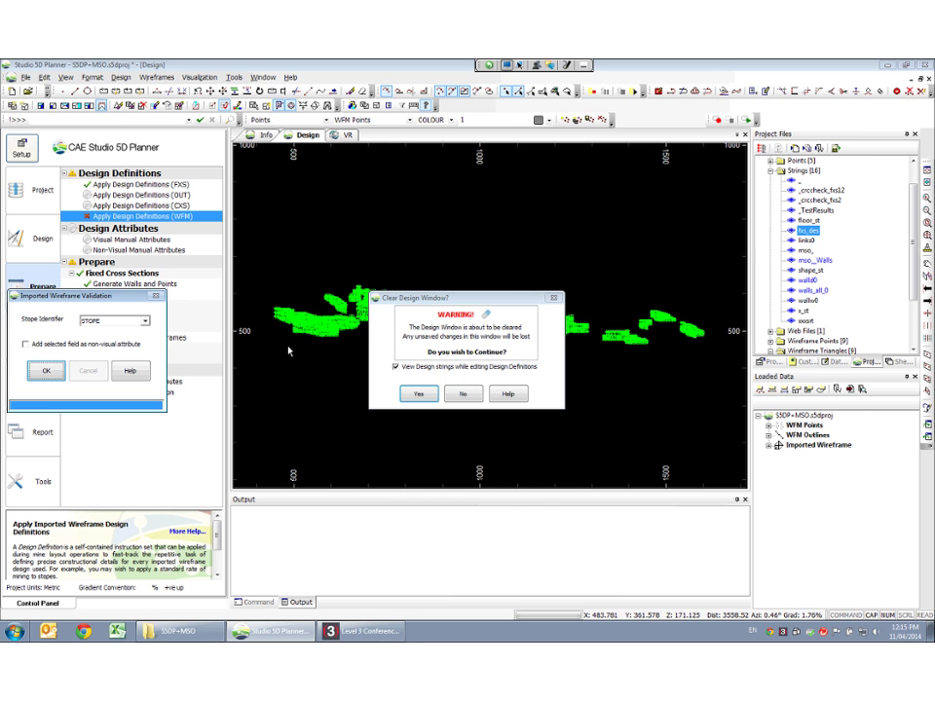
pyautogui.press('Return')
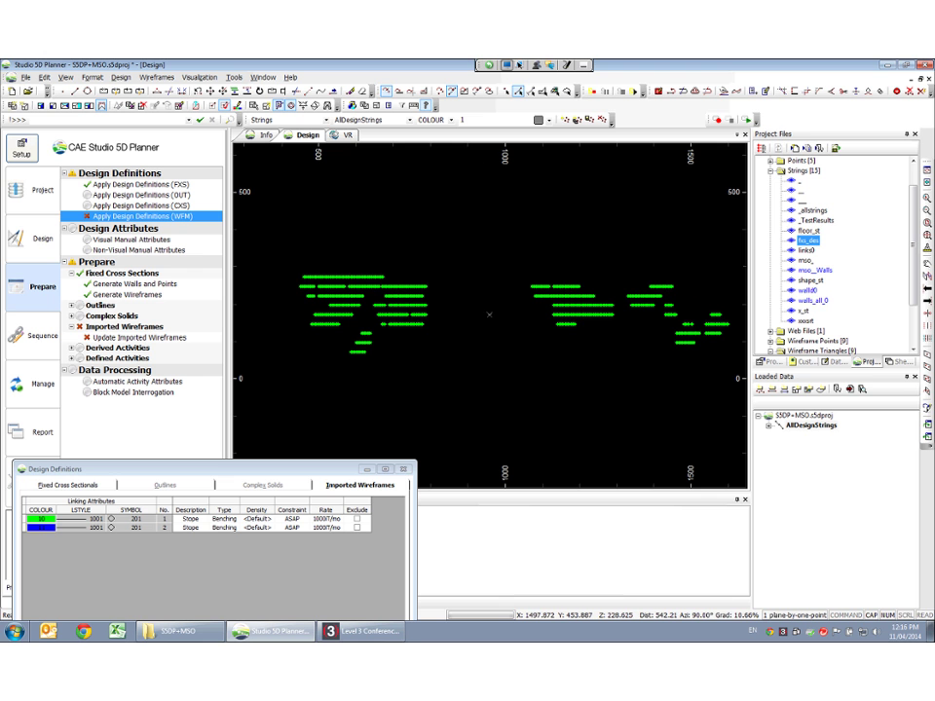
# Step: Assign stope design definition 2 (blue) to the design strings on every second stope level
pyautogui.moveTo(697, 292); pyautogui.dragTo(278, 280)
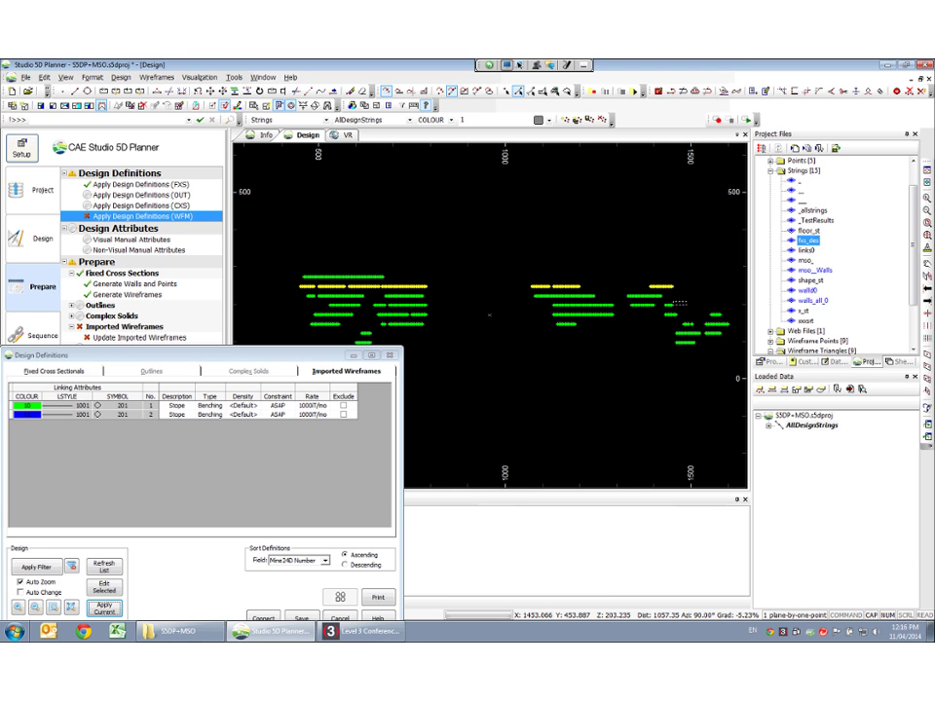
pyautogui.click(301, 307)
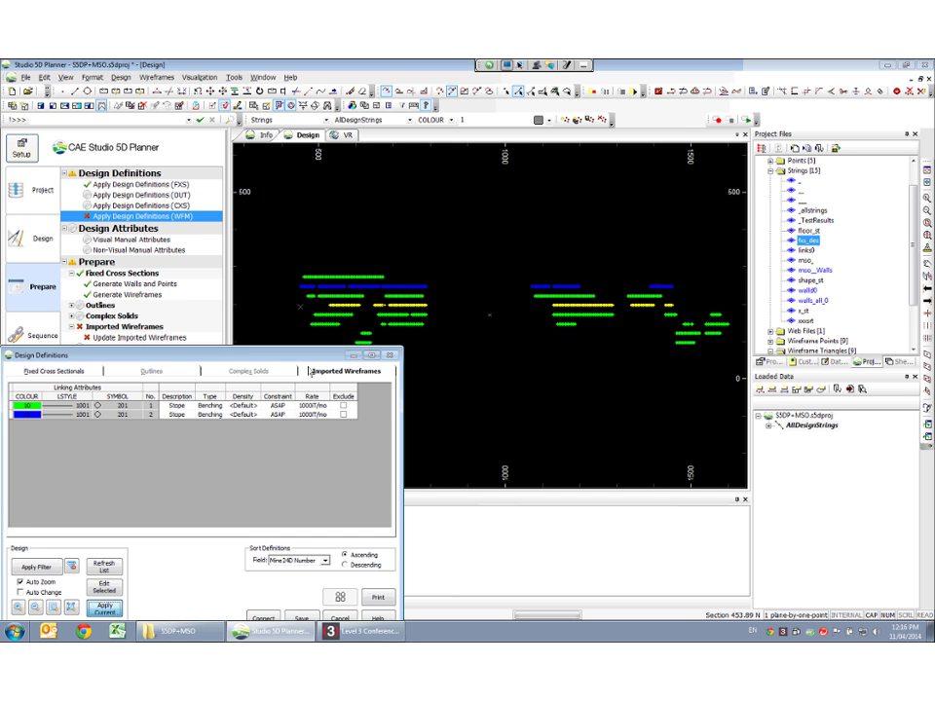
pyautogui.click(311, 323)
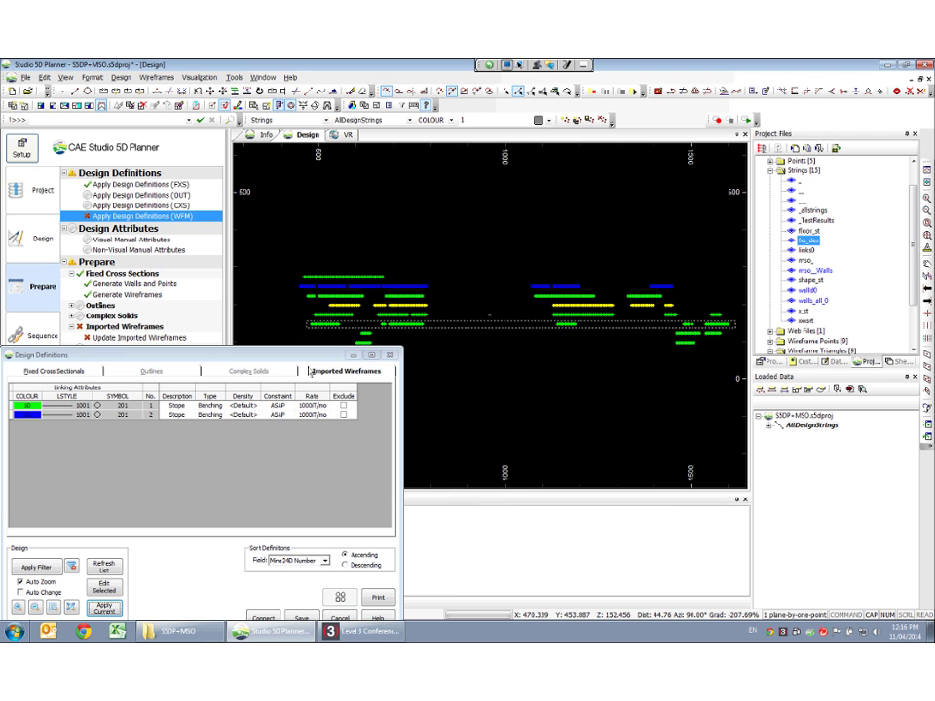
pyautogui.click(491, 555)
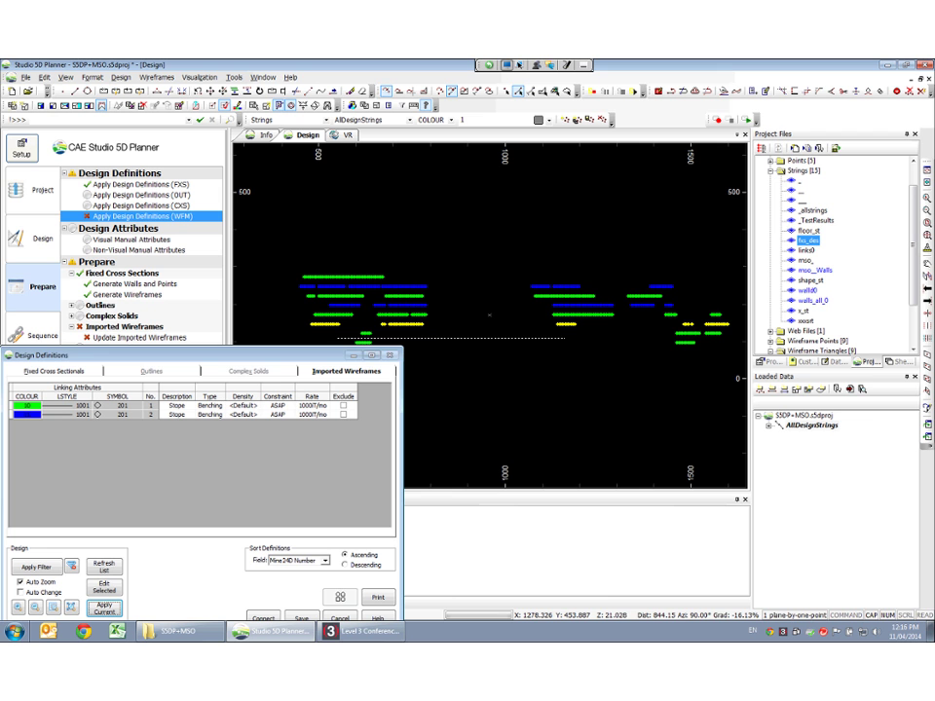
pyautogui.moveTo(605, 394); pyautogui.dragTo(341, 402)
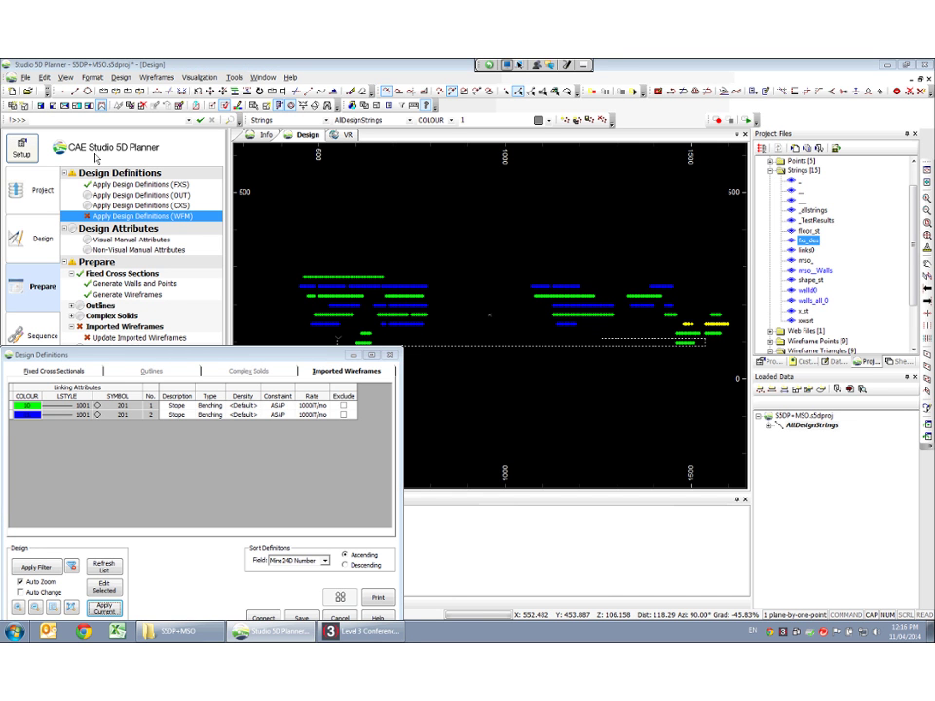
# Step: Connect the WFM design type with its design definitions, accepting removal of the undefined STOPE attribute
pyautogui.moveTo(146, 356); pyautogui.dragTo(156, 446)
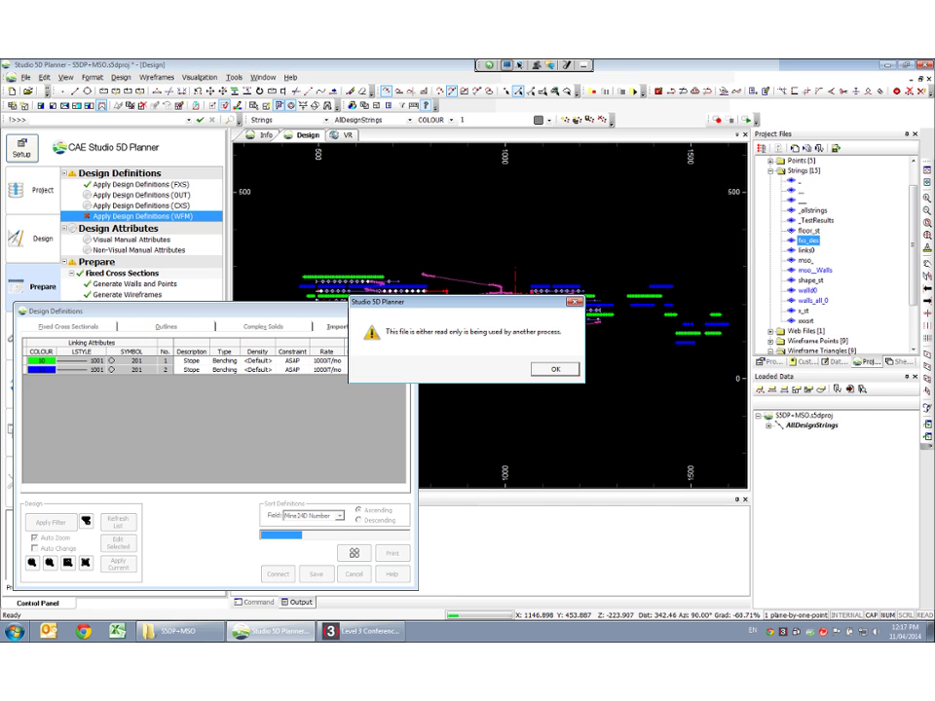
pyautogui.click(554, 369)
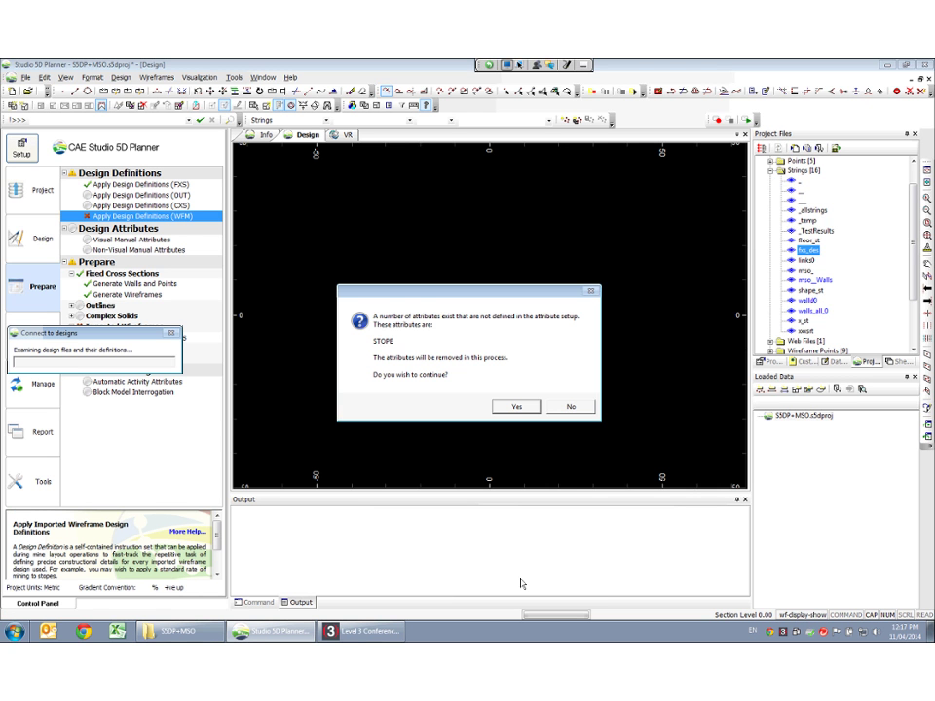
pyautogui.press('Return')
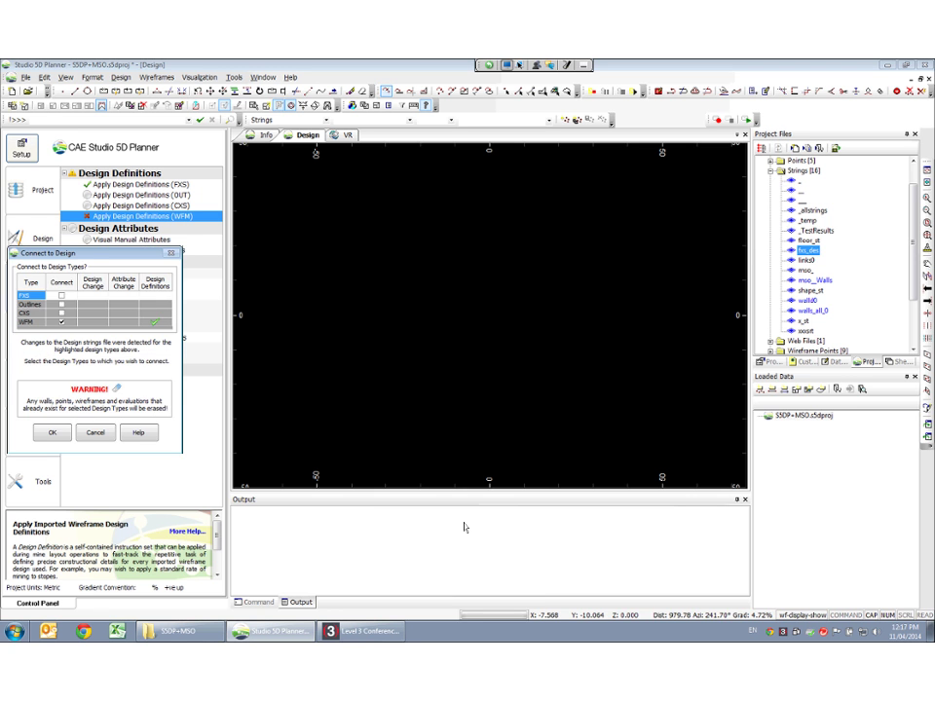
pyautogui.press('Return')
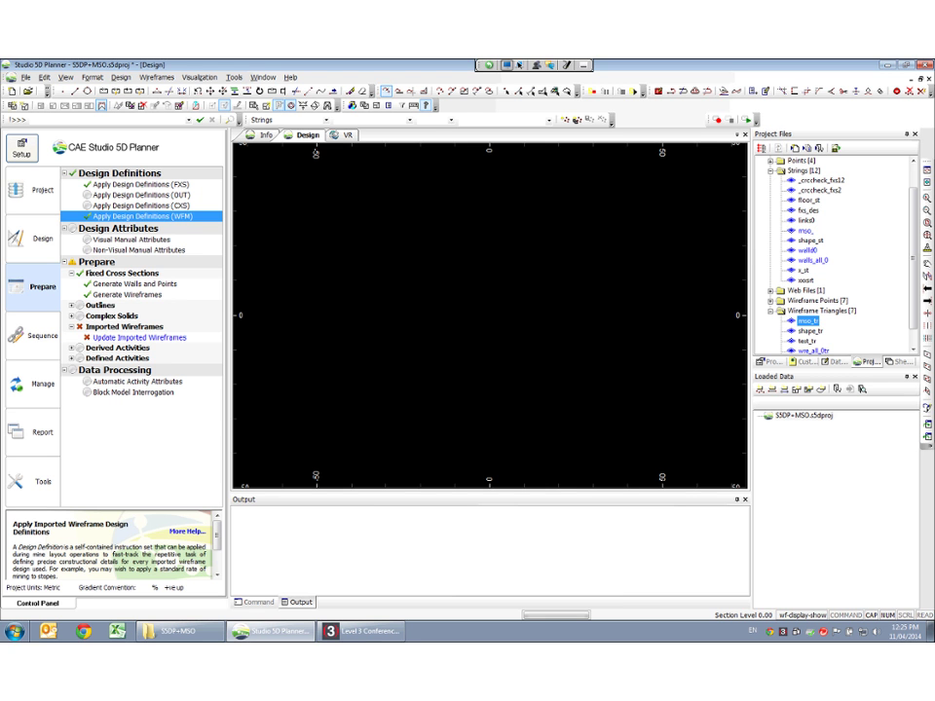
# Step: Update the imported wireframes with the design definition data and view the stope solids from the side in 3D
pyautogui.click(139, 336)
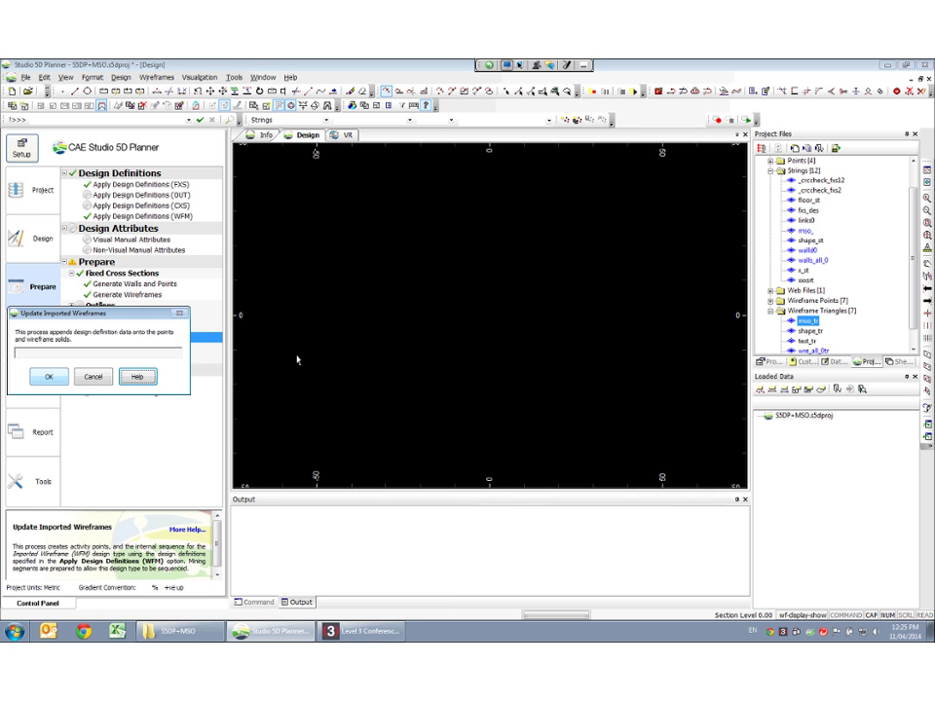
pyautogui.click(49, 377)
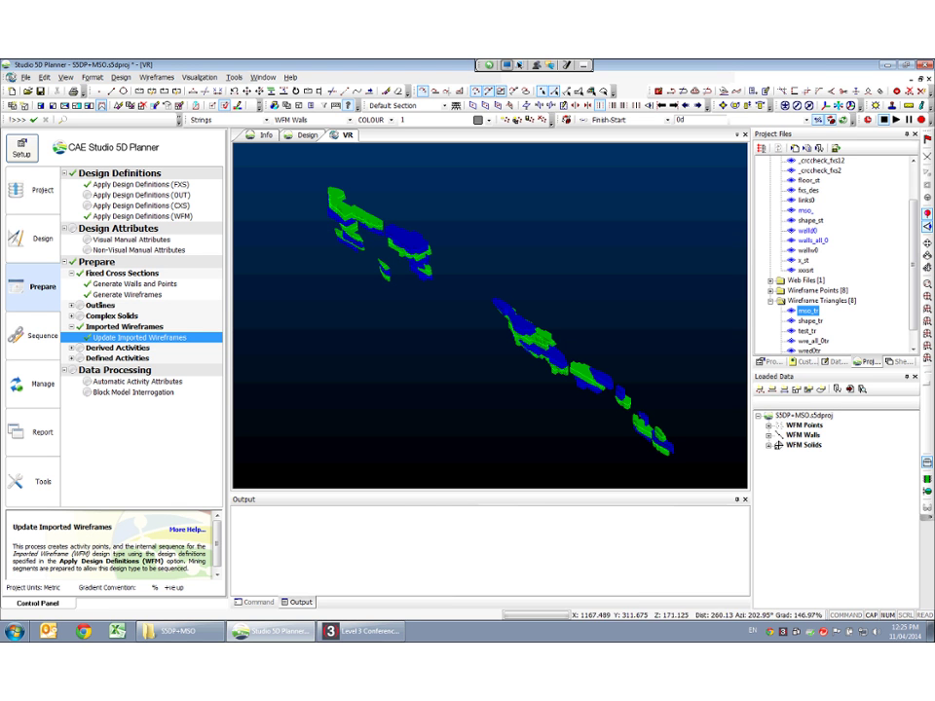
pyautogui.moveTo(491, 292); pyautogui.dragTo(491, 214)
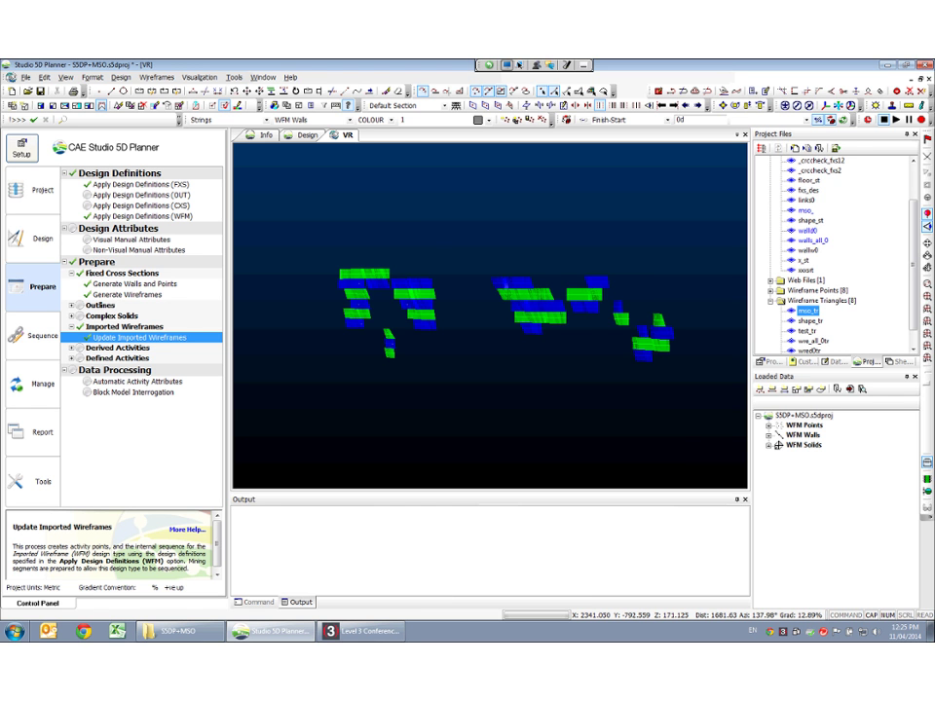
# Step: Load the pointw0 points and wallw0 strings from the project files, replacing the loaded WFM Points and WFM Walls
pyautogui.scroll(3, 836, 255)
pyautogui.click(809, 231)
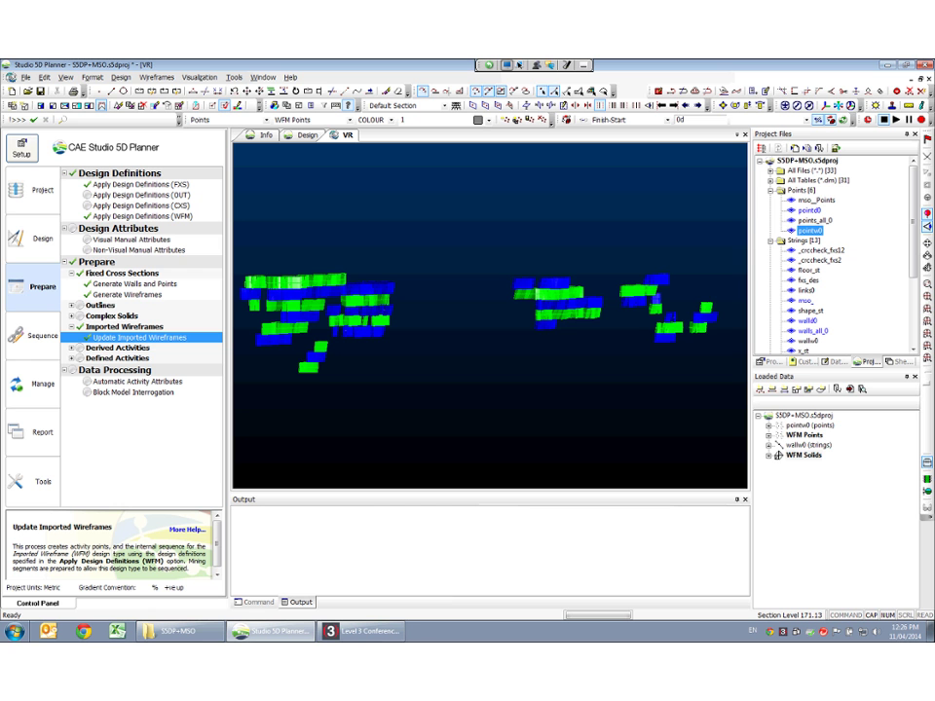
pyautogui.rightClick(798, 435)
pyautogui.click(776, 524)
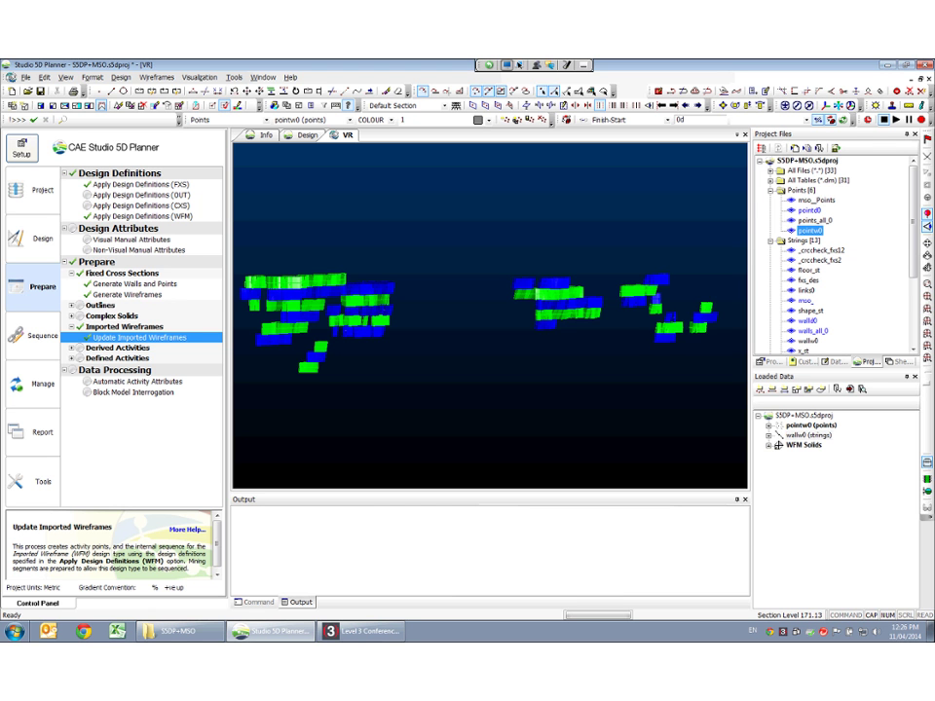
# Step: Examine the display properties of the WFM Solids wireframe in the VR view
pyautogui.click(900, 360)
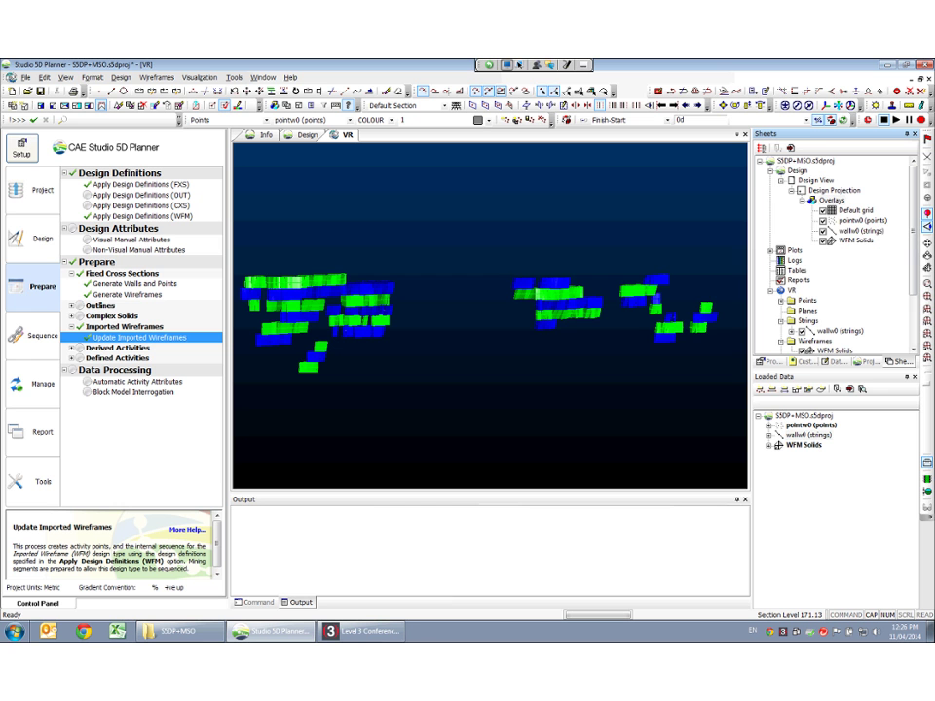
pyautogui.scroll(-2, 832, 253)
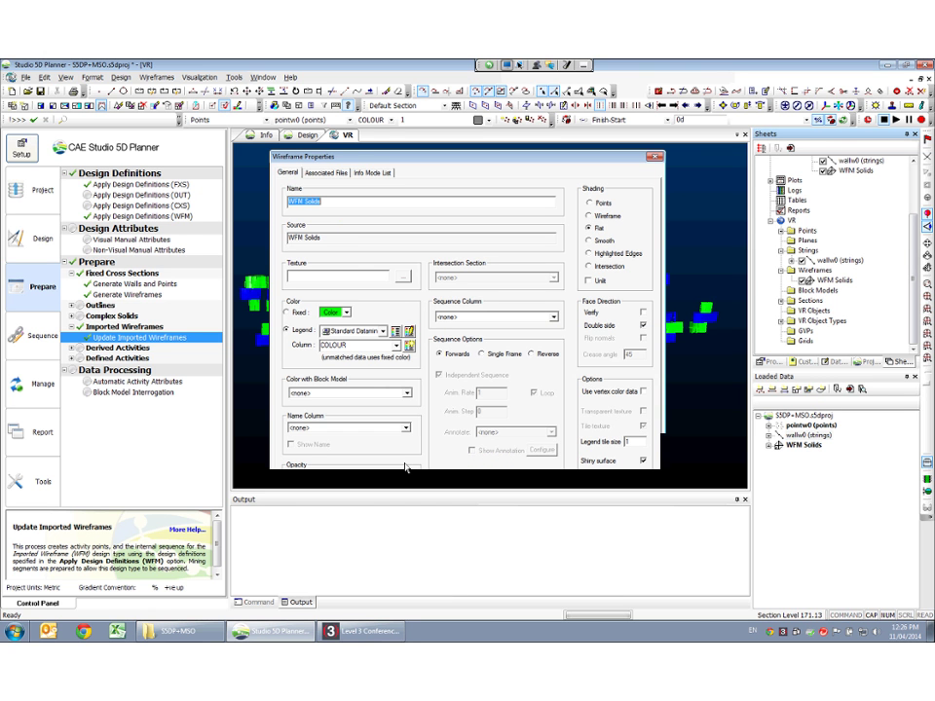
pyautogui.press('Return')
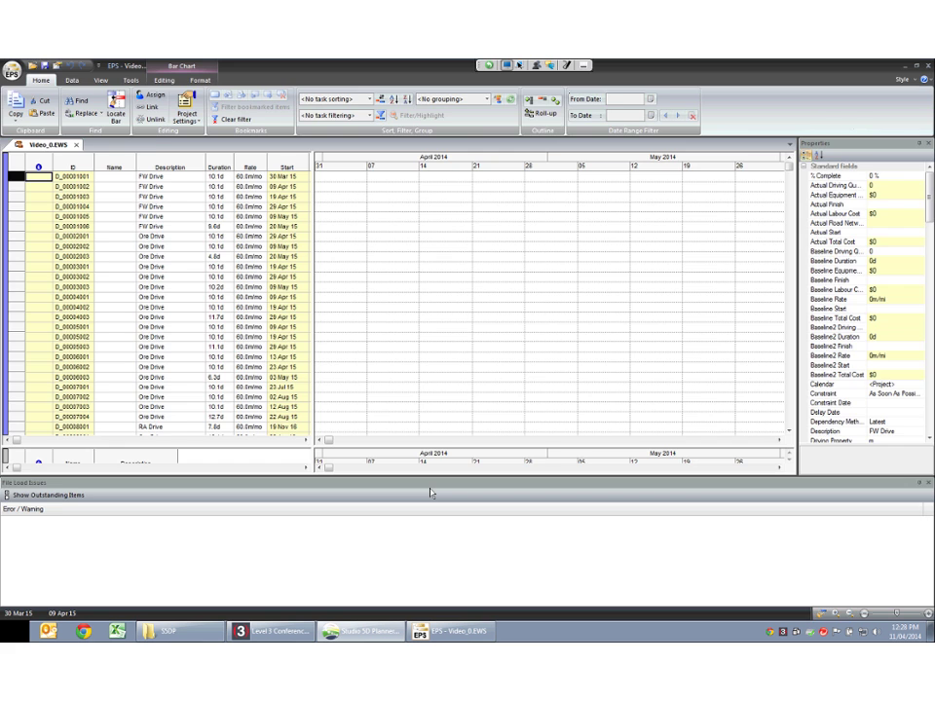
# Step: Switch from the EPS schedule Video_0.EWS to Studio 5D Planner
pyautogui.hotkey('alt', 'Tab')
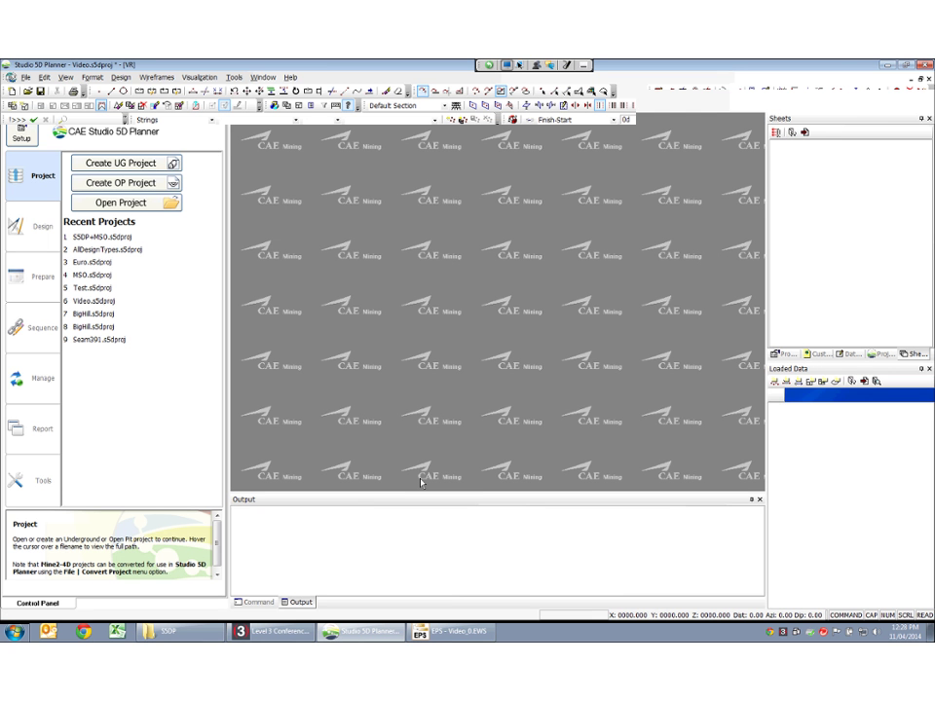